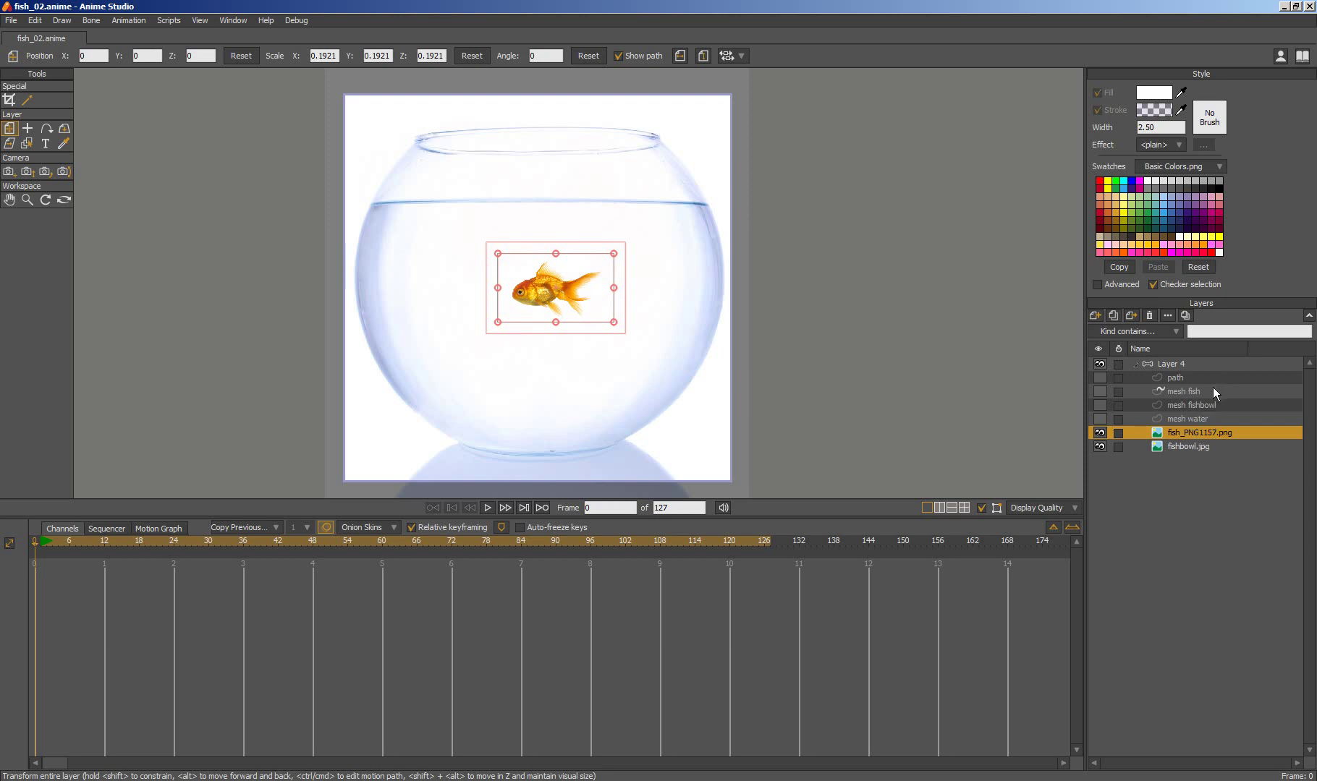
# Zoom the canvas in on the goldfish inside the fishbowl
pyautogui.scroll(2, 641, 338)
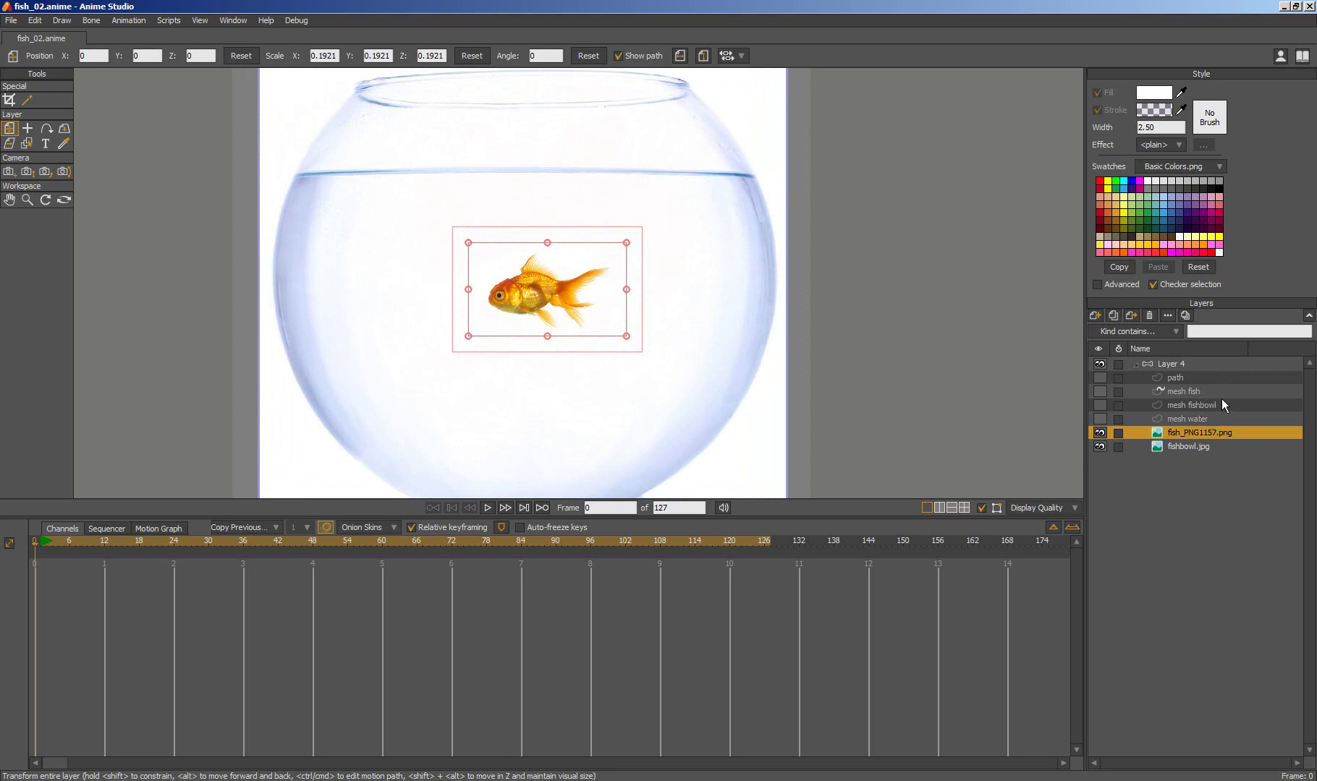
# Show the fish's warp mesh, zoom in and out on it, then display the swim path
pyautogui.click(1198, 391)
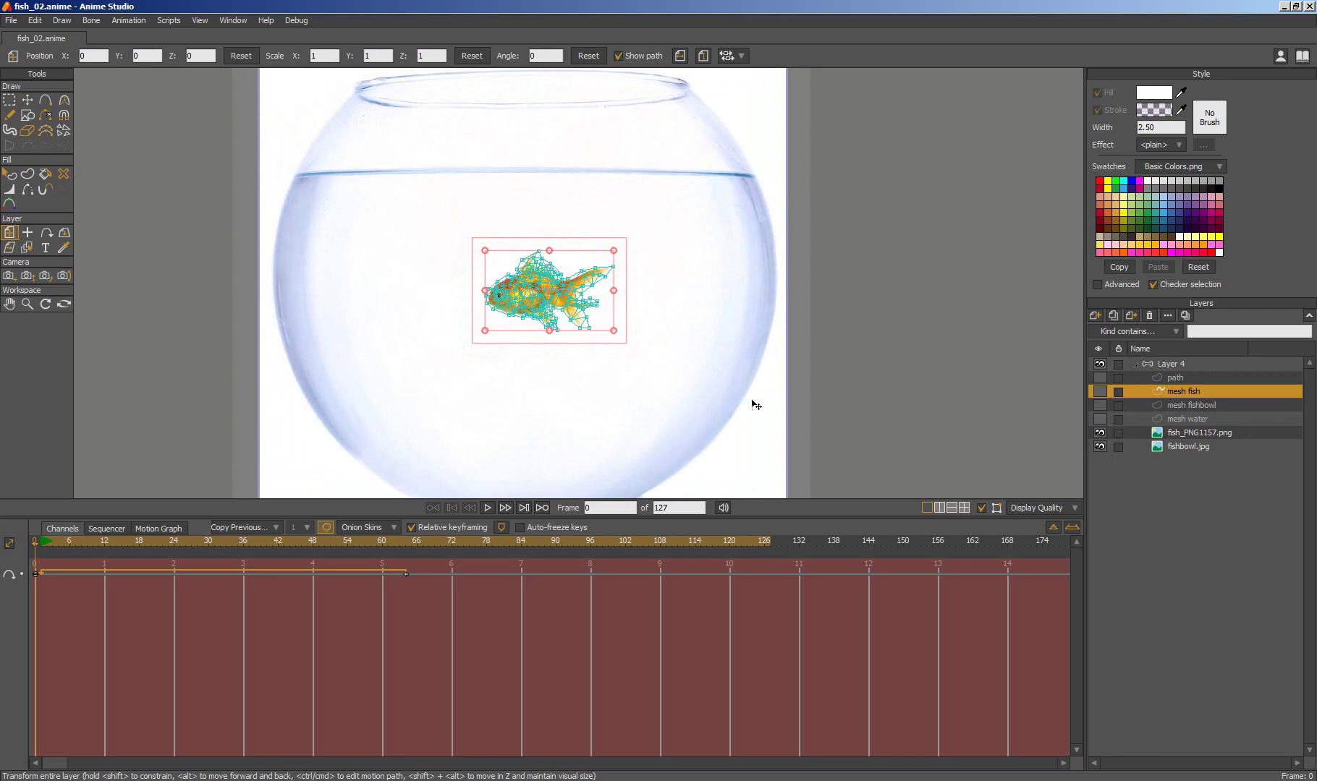
pyautogui.scroll(2, 684, 388)
pyautogui.scroll(2, 460, 354)
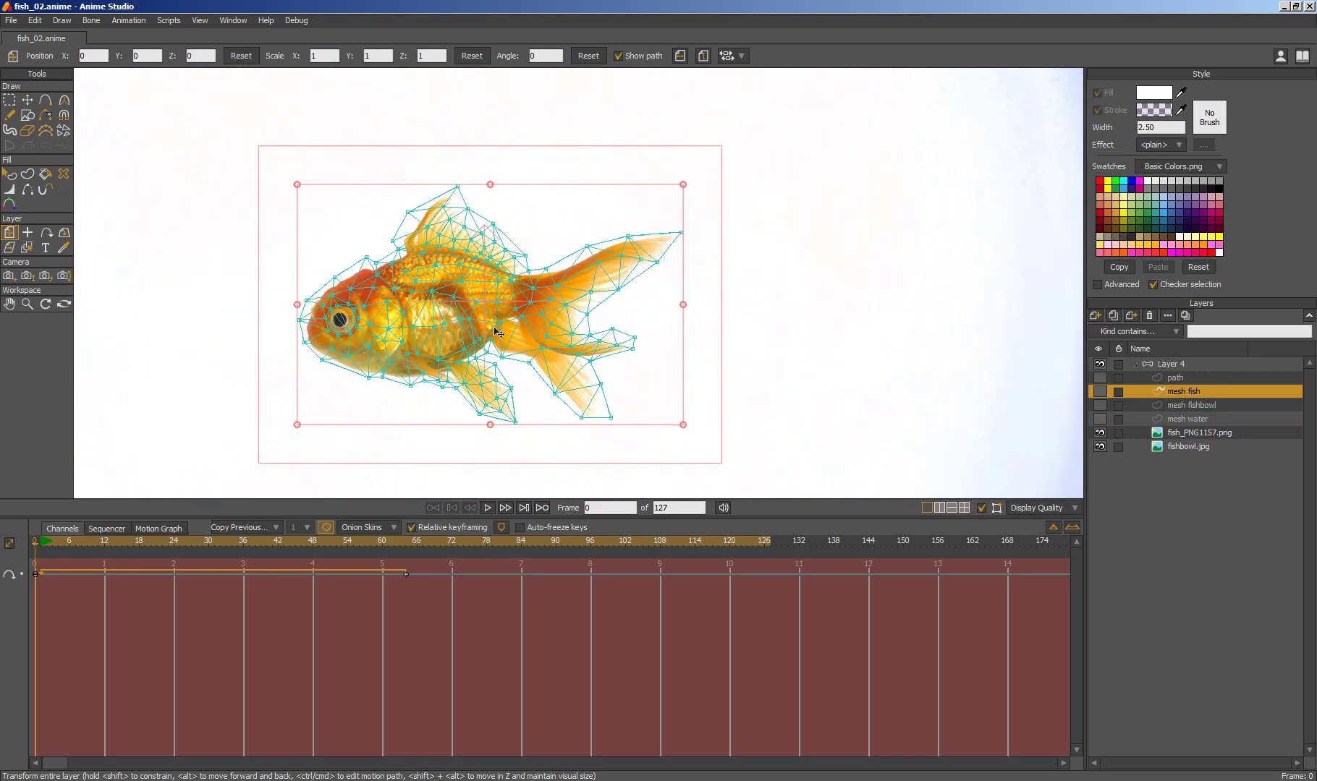
pyautogui.scroll(-6, 738, 349)
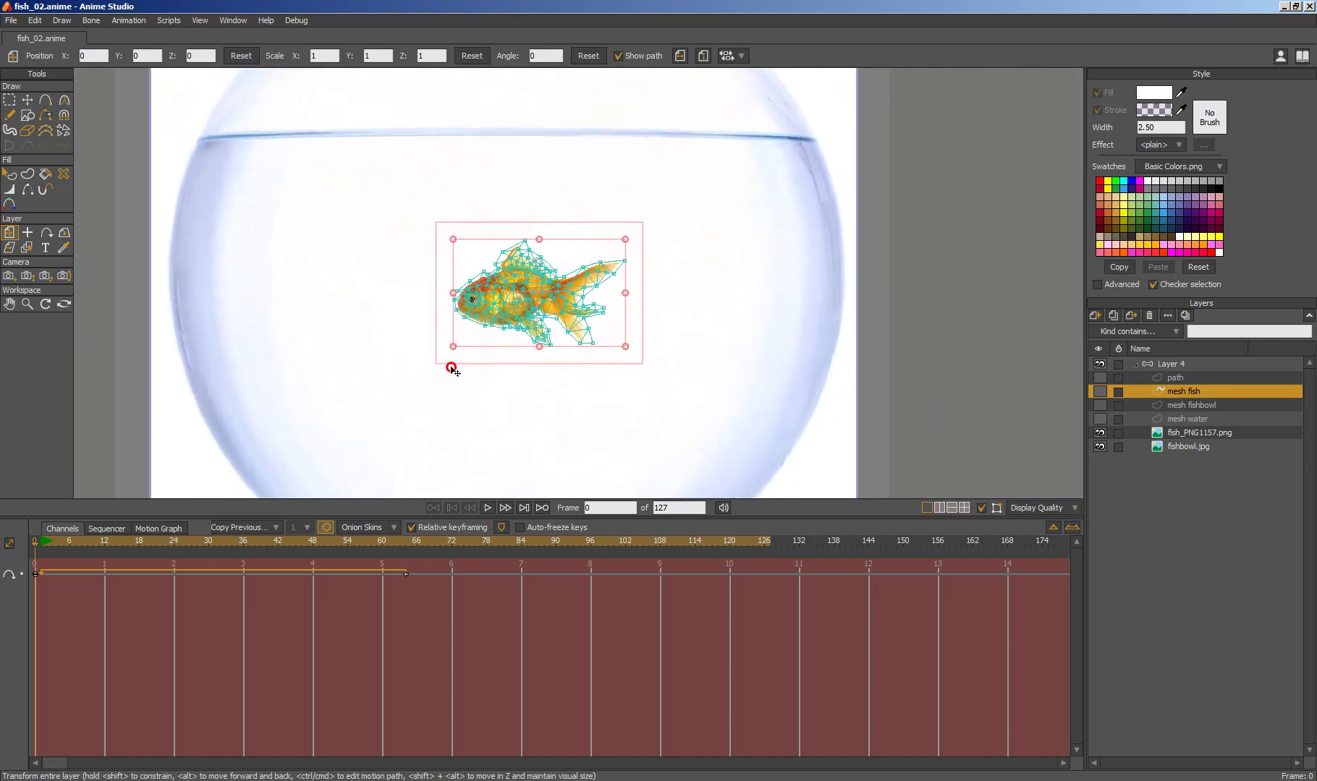
pyautogui.scroll(-2, 392, 361)
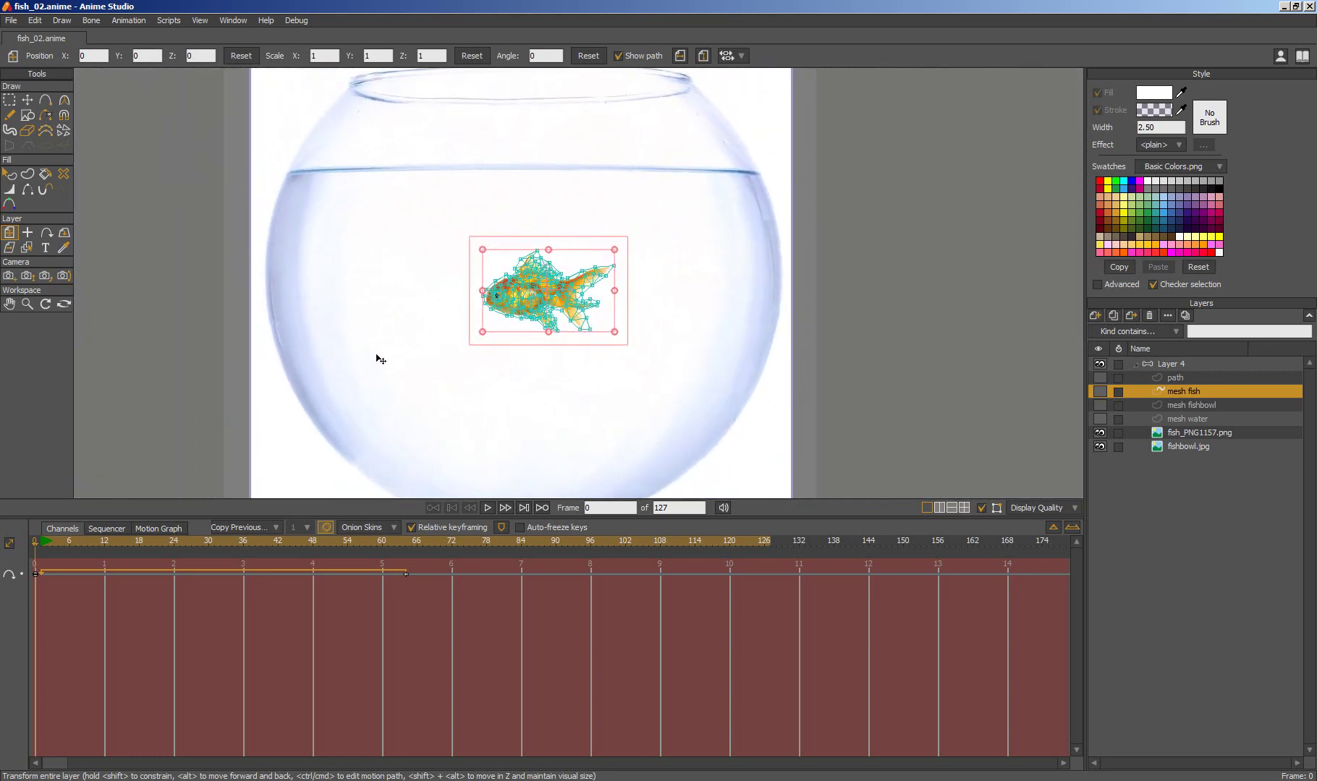
pyautogui.click(1180, 377)
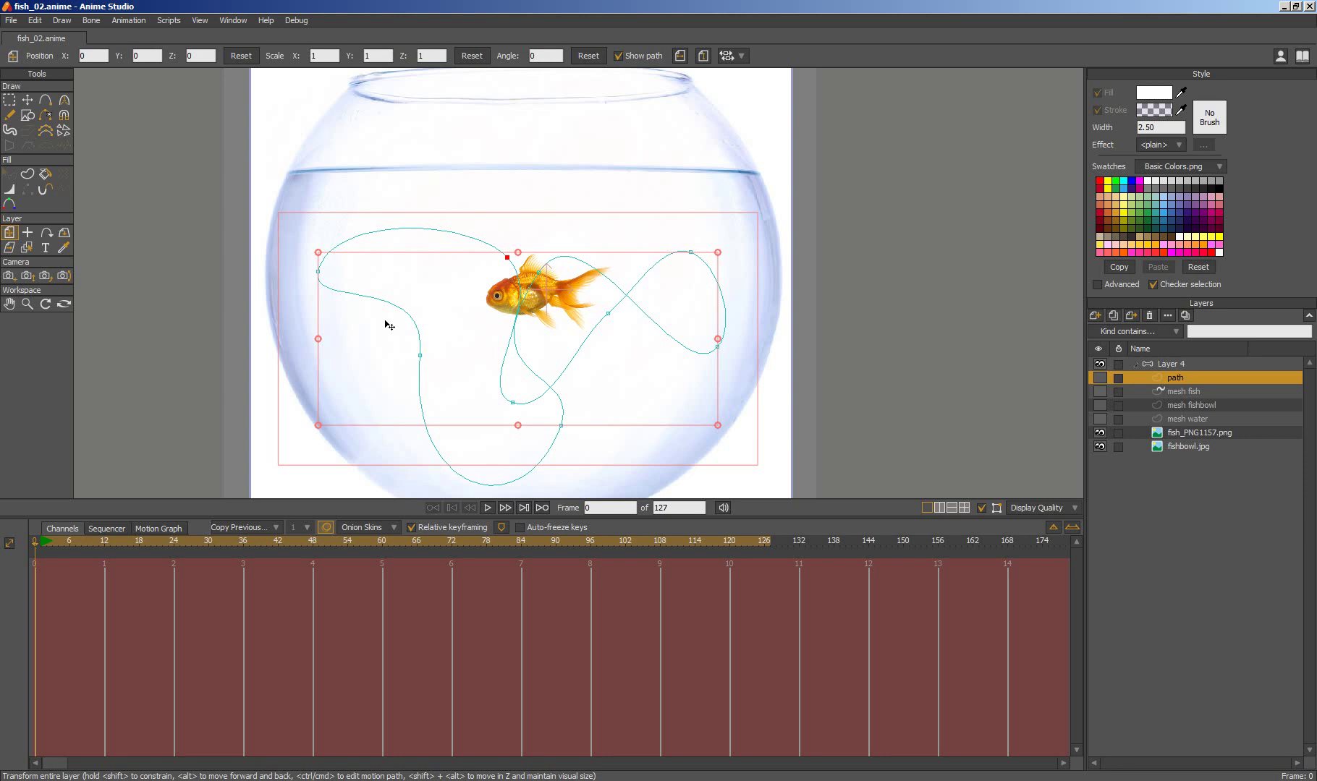
# Display the fishbowl's warp mesh and keyframes, zoomed out to the whole frame
pyautogui.click(1192, 406)
pyautogui.scroll(-2, 908, 338)
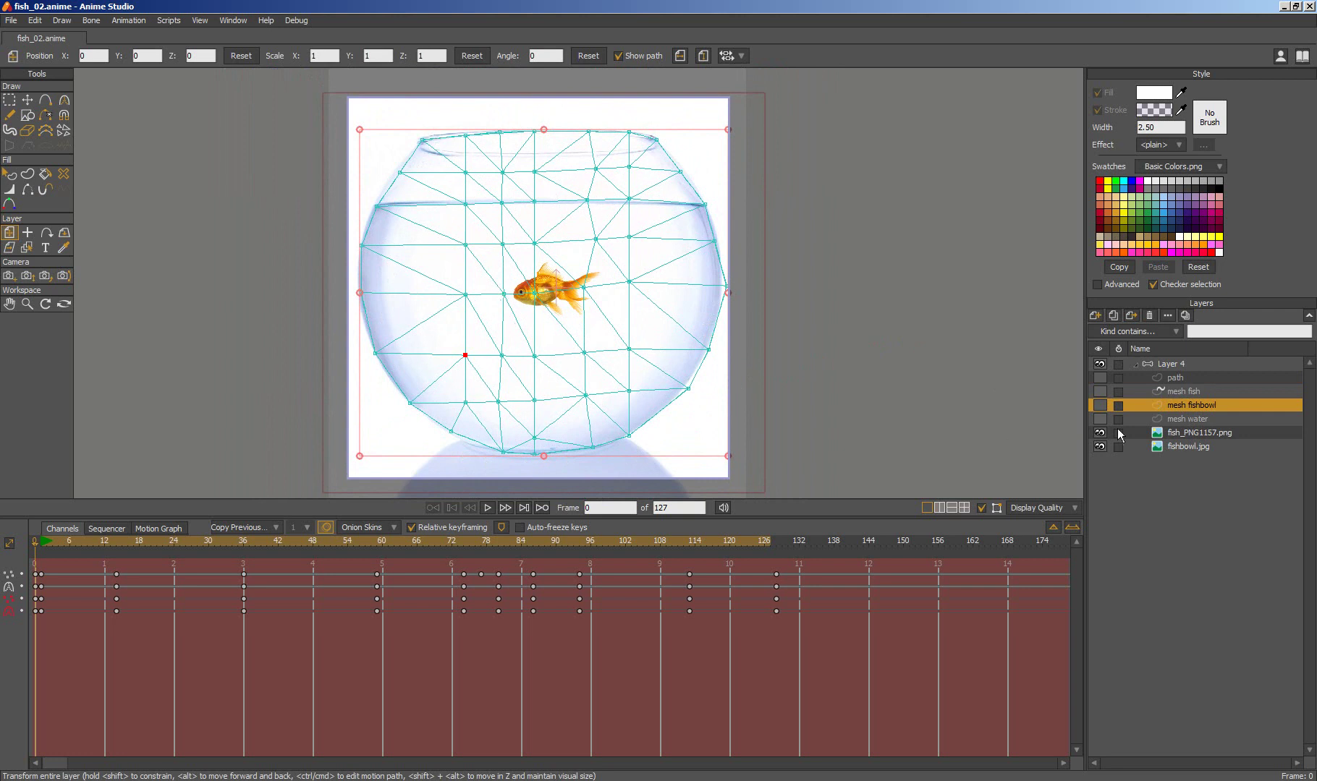
pyautogui.click(1174, 392)
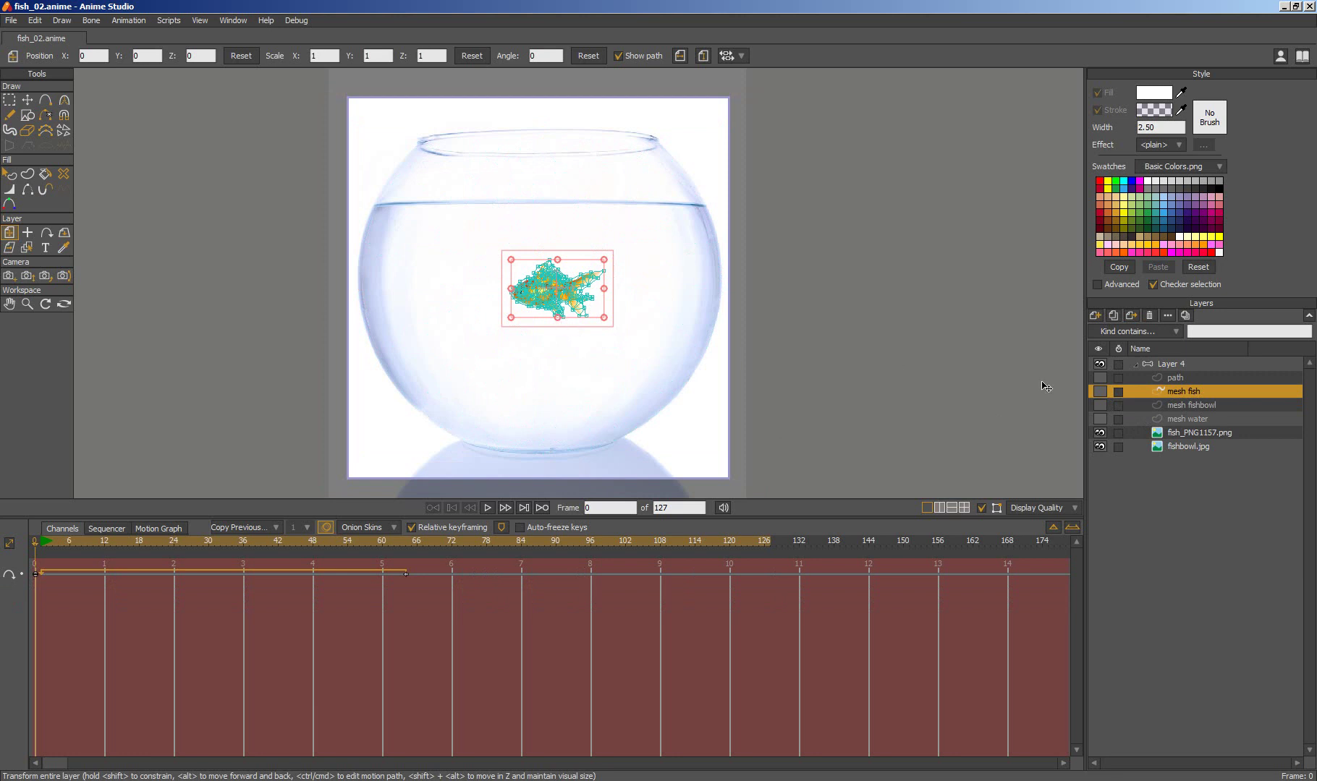
pyautogui.doubleClick(1193, 390)
pyautogui.doubleClick(1158, 390)
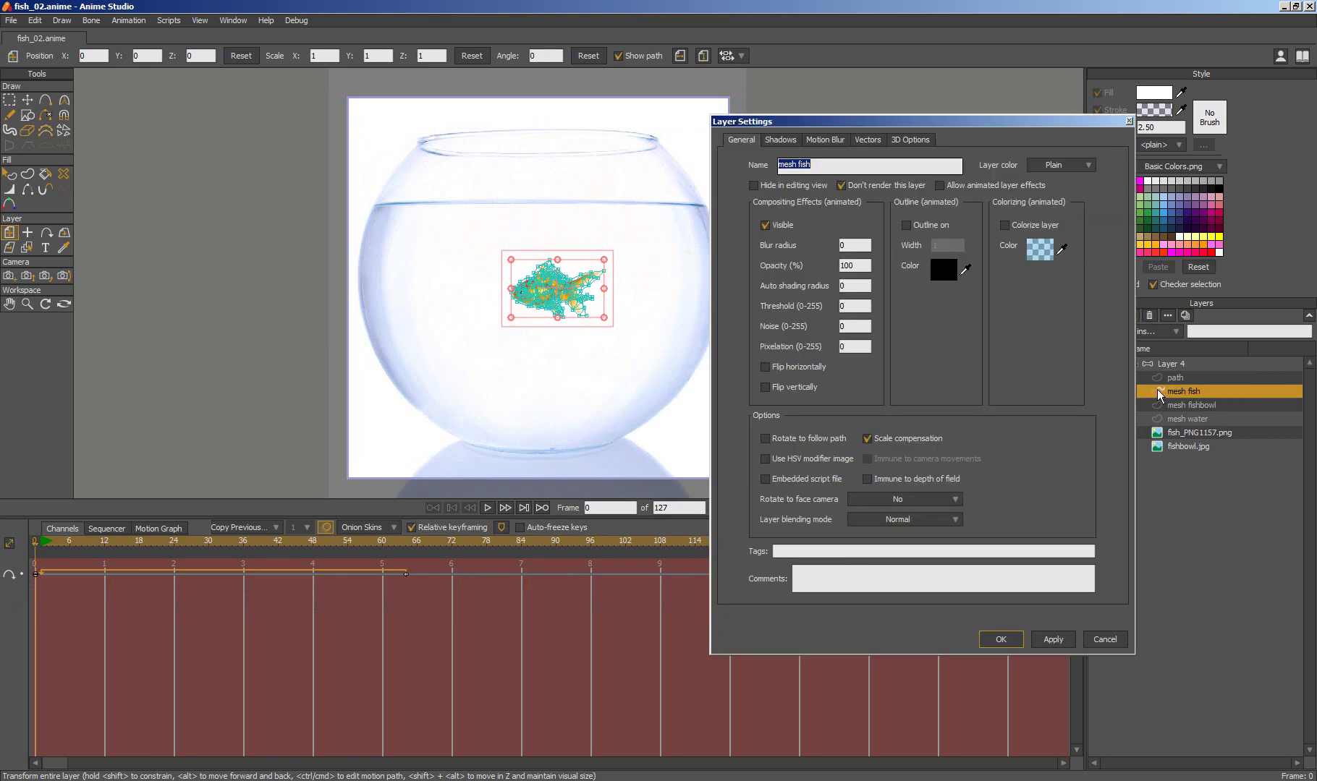
pyautogui.click(872, 140)
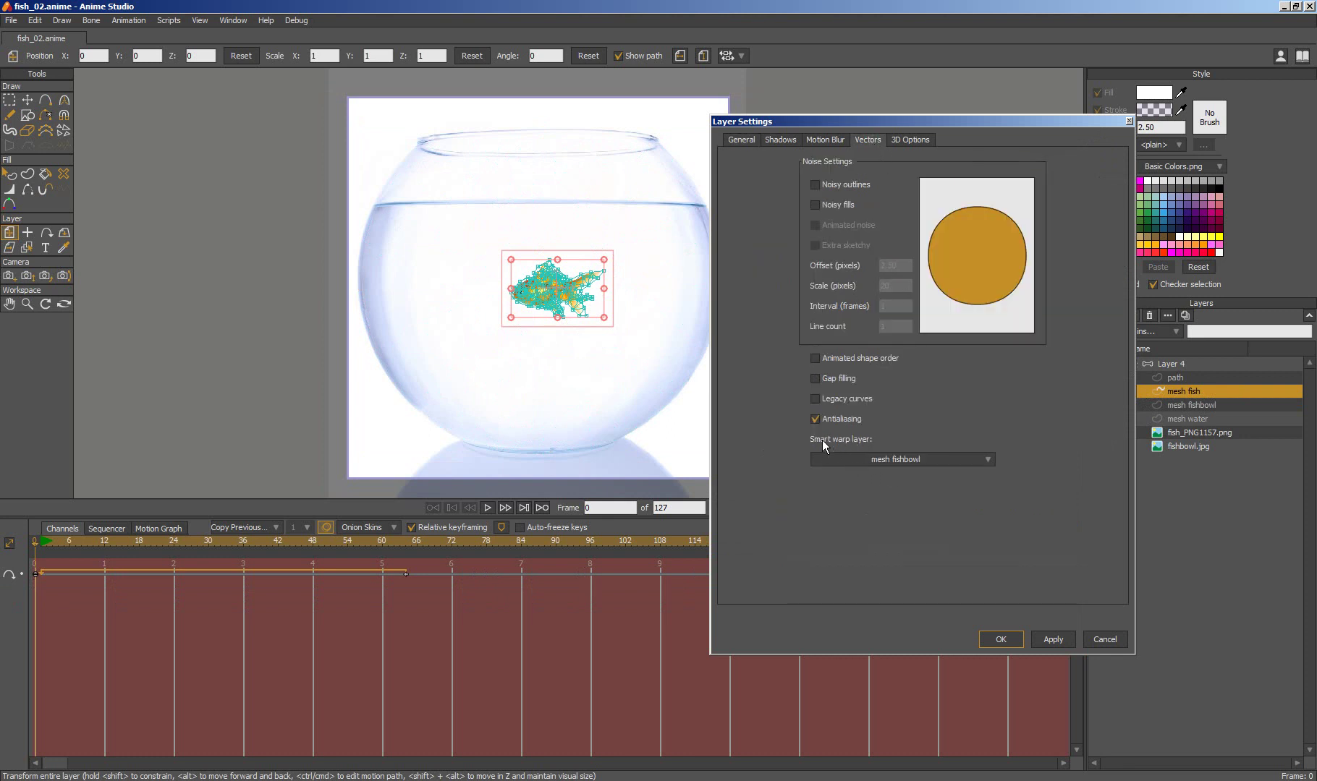
pyautogui.click(906, 459)
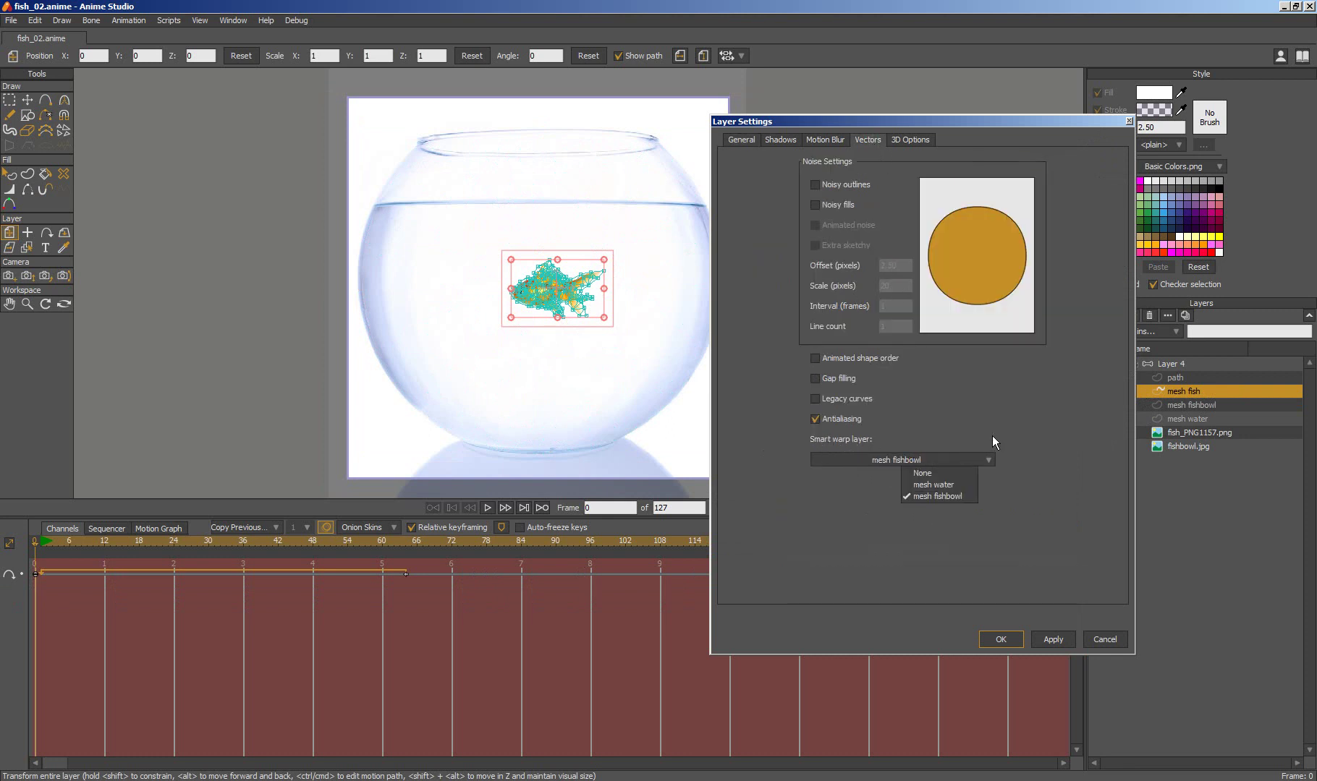
pyautogui.click(1005, 429)
pyautogui.click(940, 455)
pyautogui.click(1044, 473)
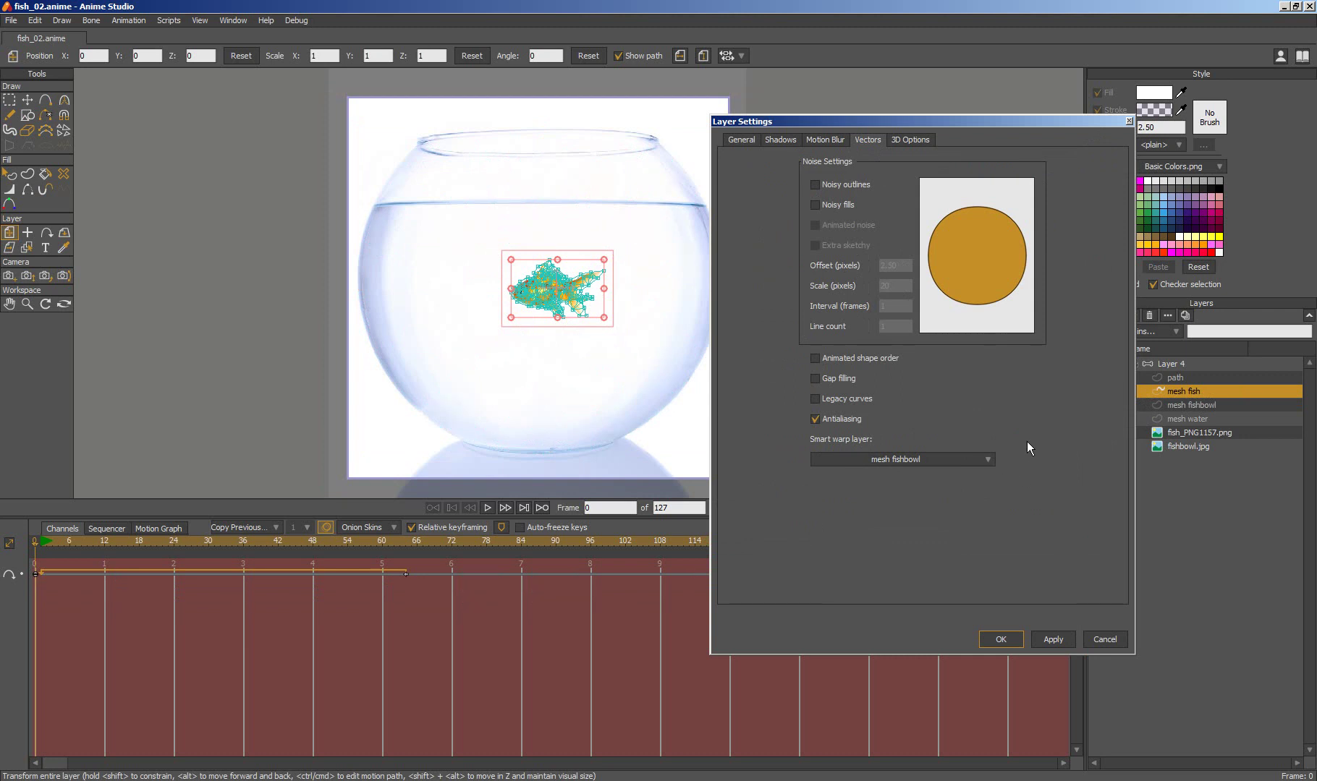
pyautogui.click(1003, 637)
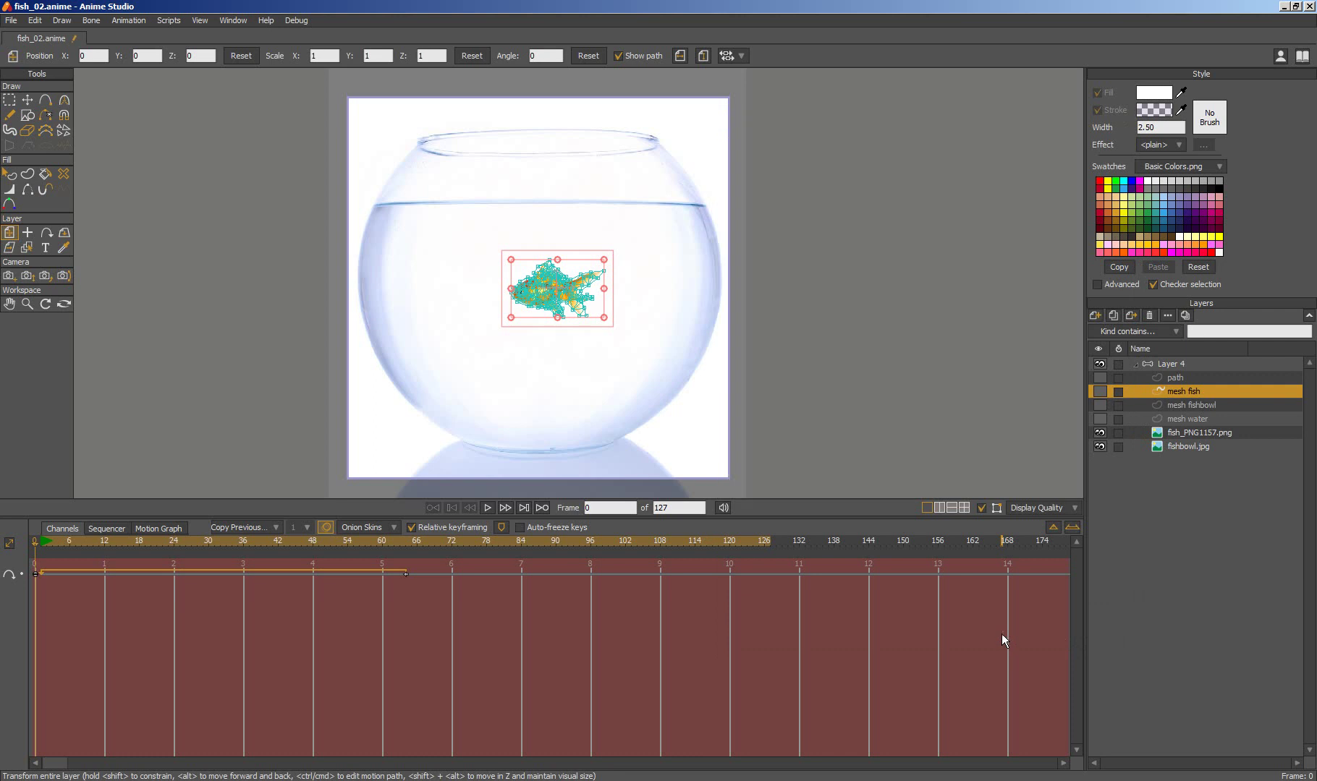
# Scrub the timeline from the start to preview the fish swimming toward the bowl's centre
pyautogui.click(48, 547)
pyautogui.moveTo(48, 551); pyautogui.dragTo(305, 568)
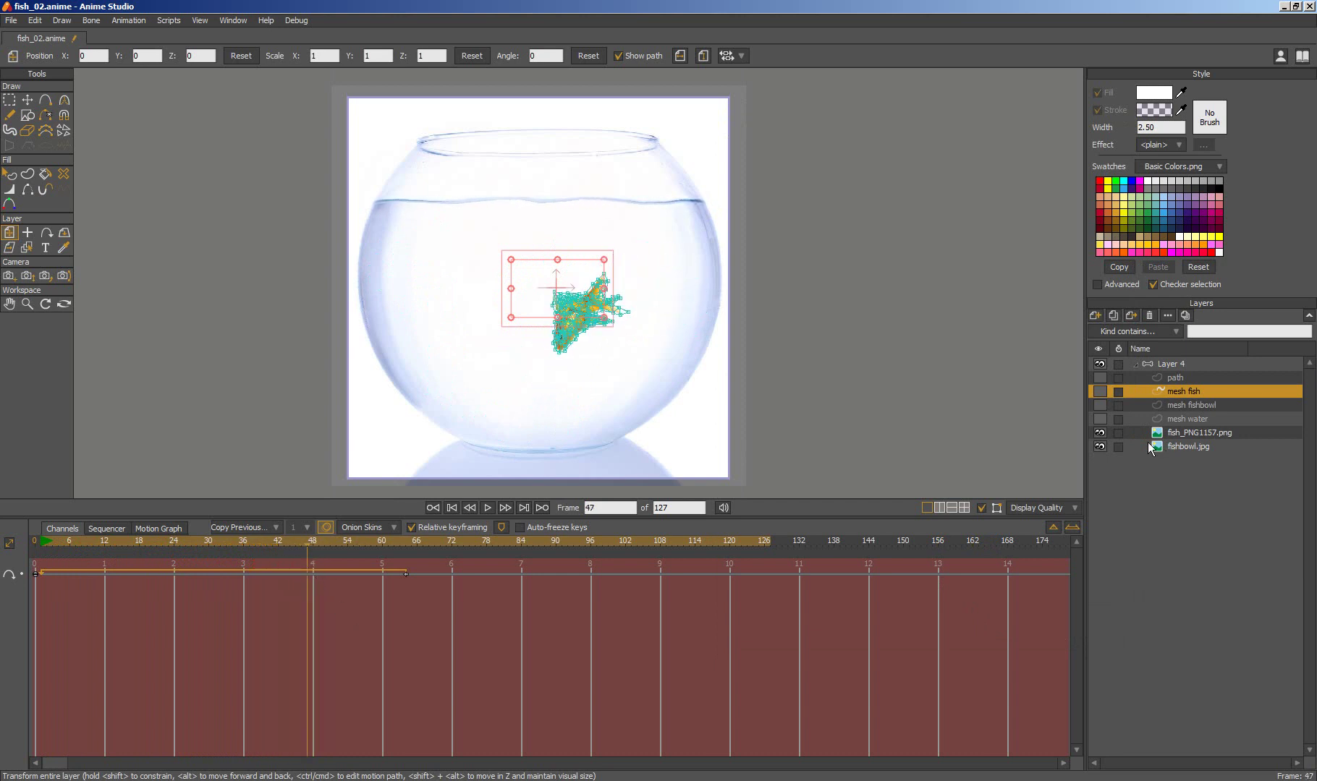
pyautogui.moveTo(55, 543); pyautogui.dragTo(307, 579)
# Show the fishbowl mesh, scrub and play the animation, then select Layer 4 to hide overlays
pyautogui.click(1206, 406)
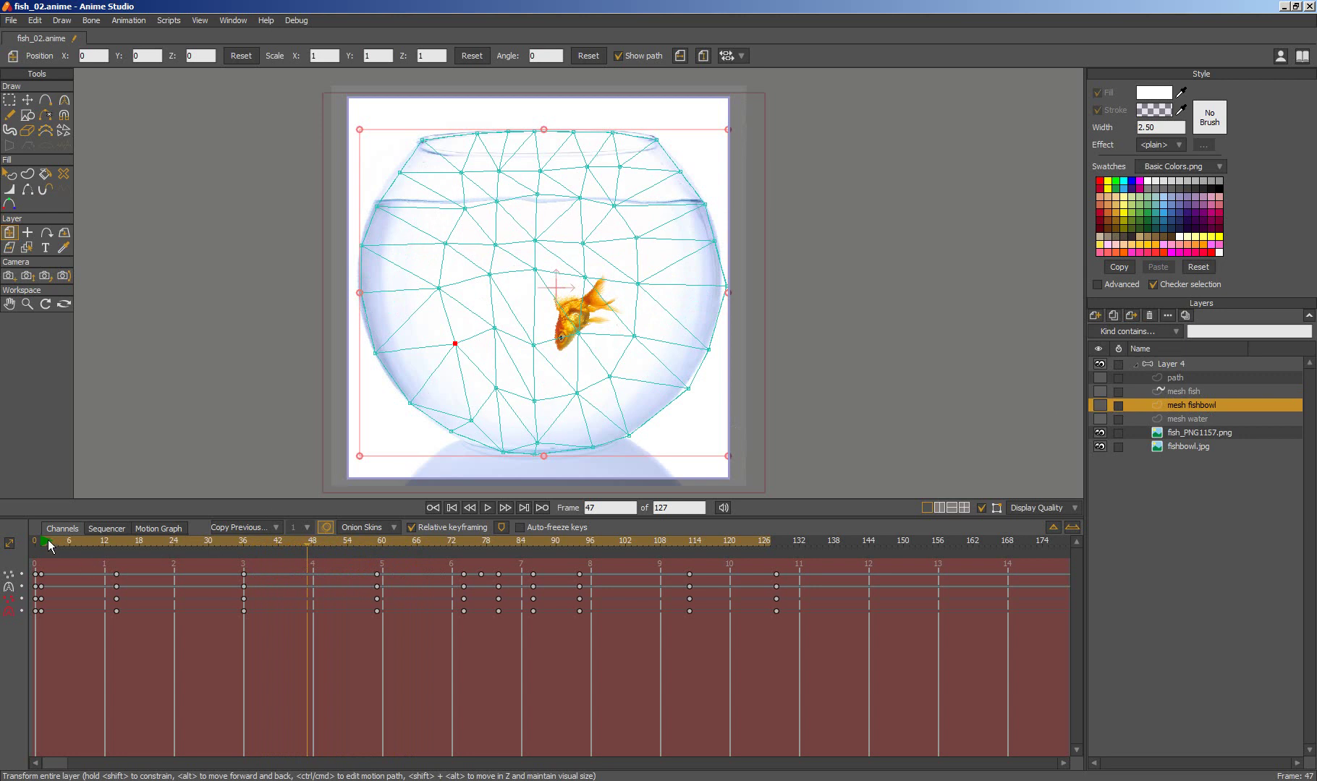
pyautogui.moveTo(48, 546); pyautogui.dragTo(206, 470)
pyautogui.press('g')
pyautogui.click(488, 507)
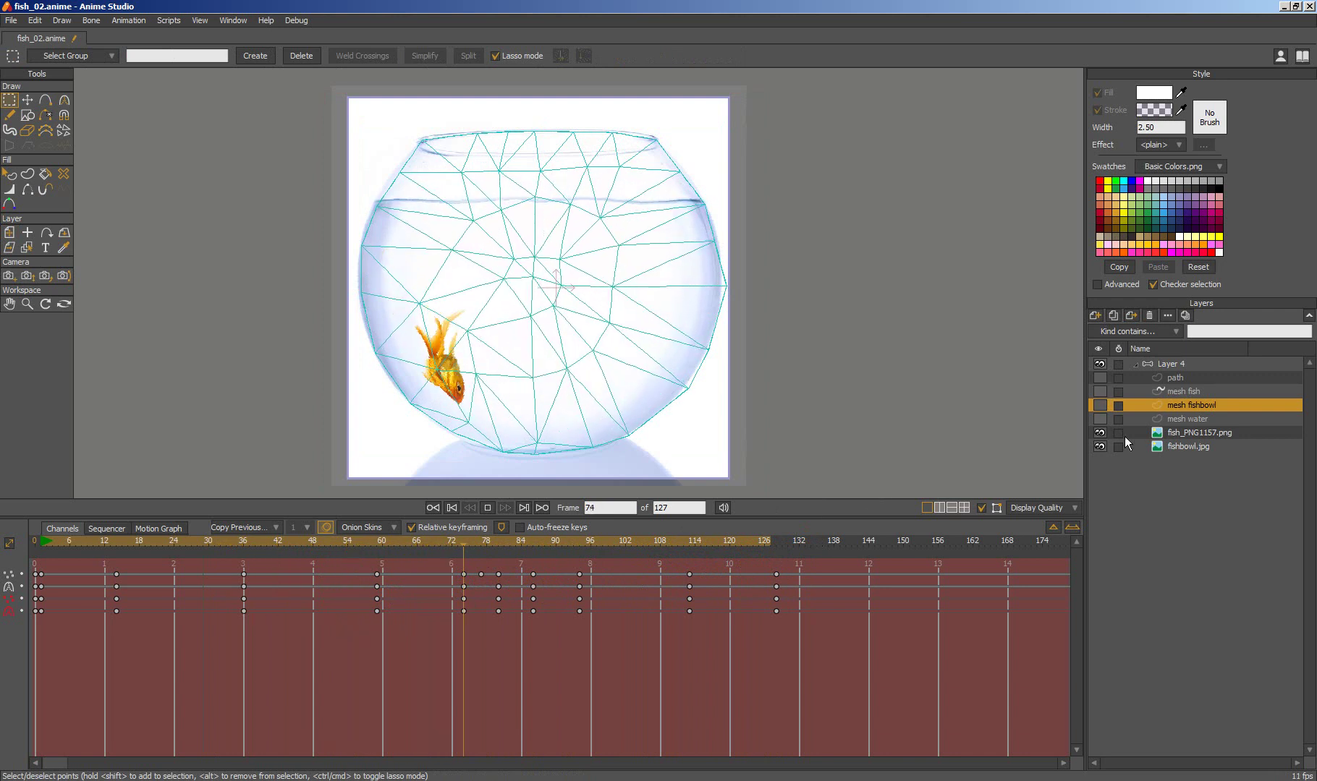
pyautogui.click(1161, 366)
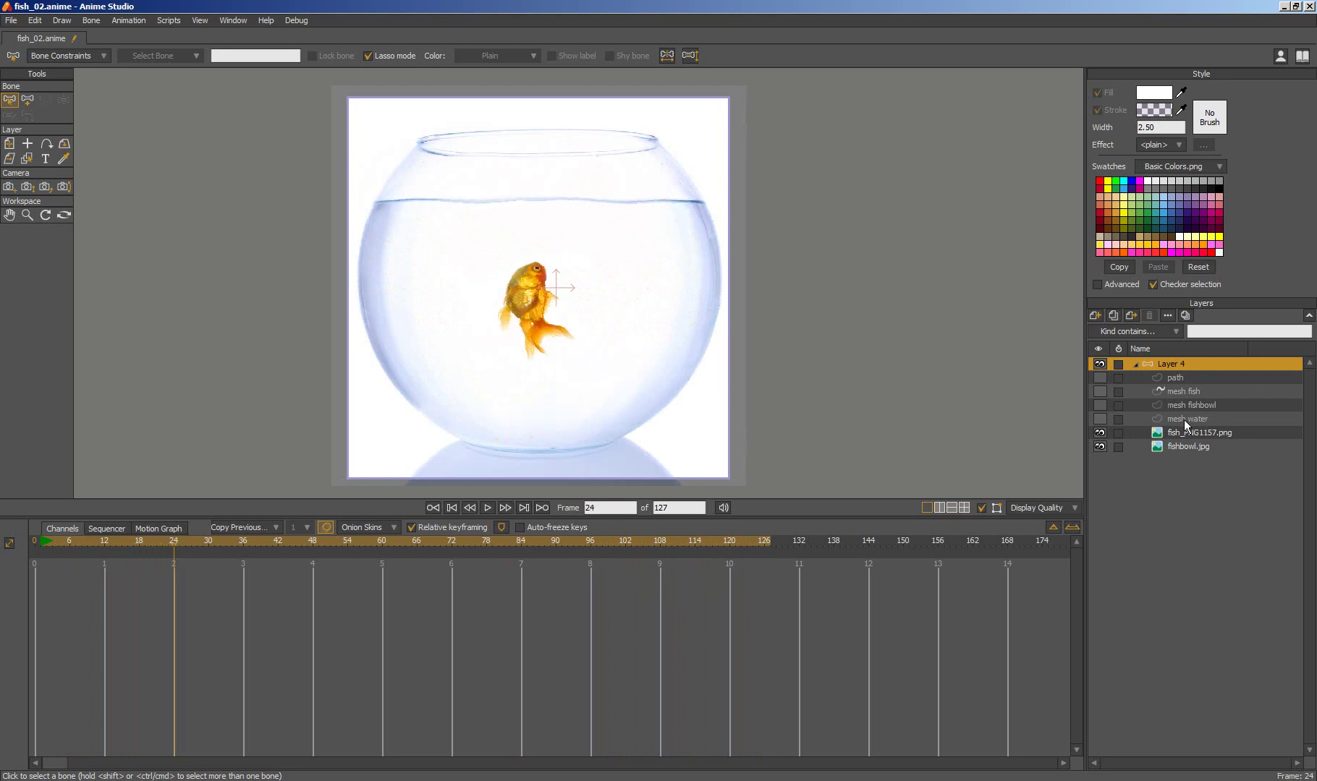
# Show the water-surface mesh and scrub frames 57 to 92 to watch the fish beneath it
pyautogui.click(1184, 419)
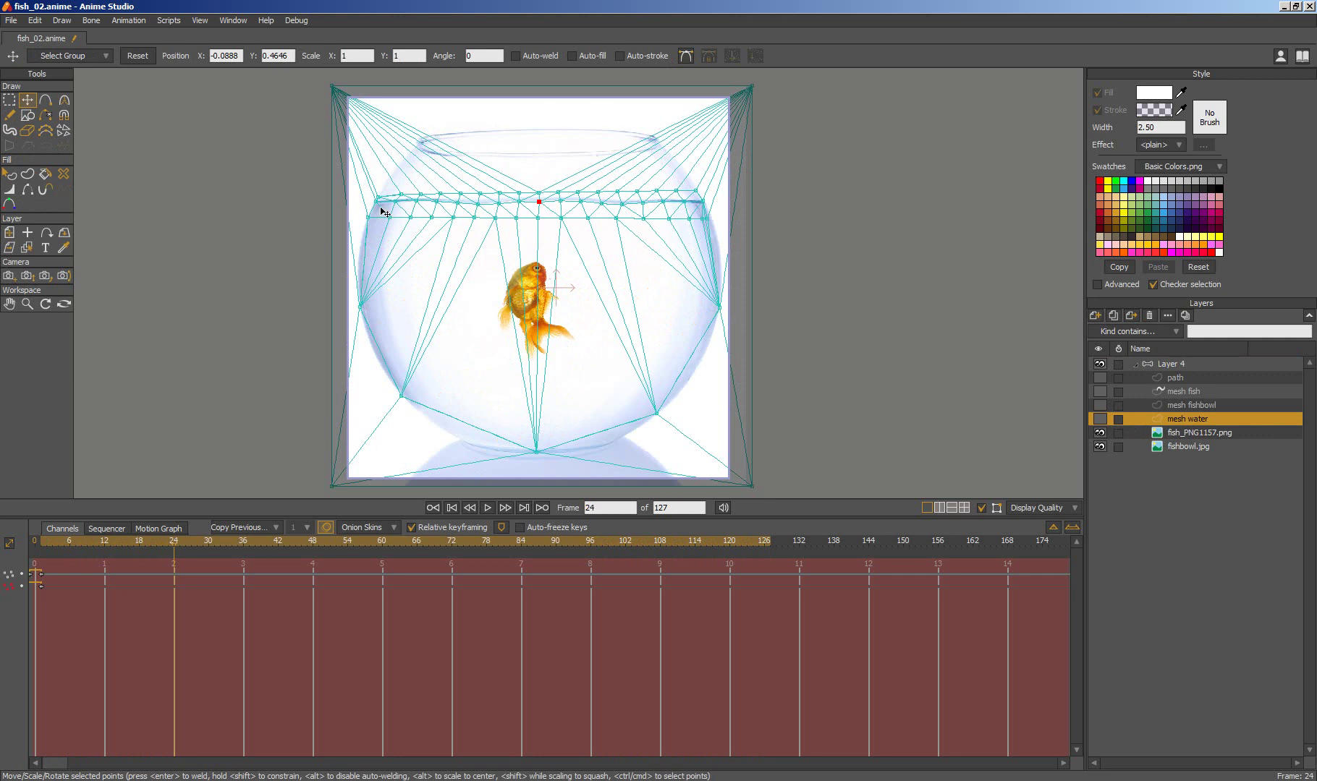
pyautogui.moveTo(54, 554); pyautogui.dragTo(364, 554)
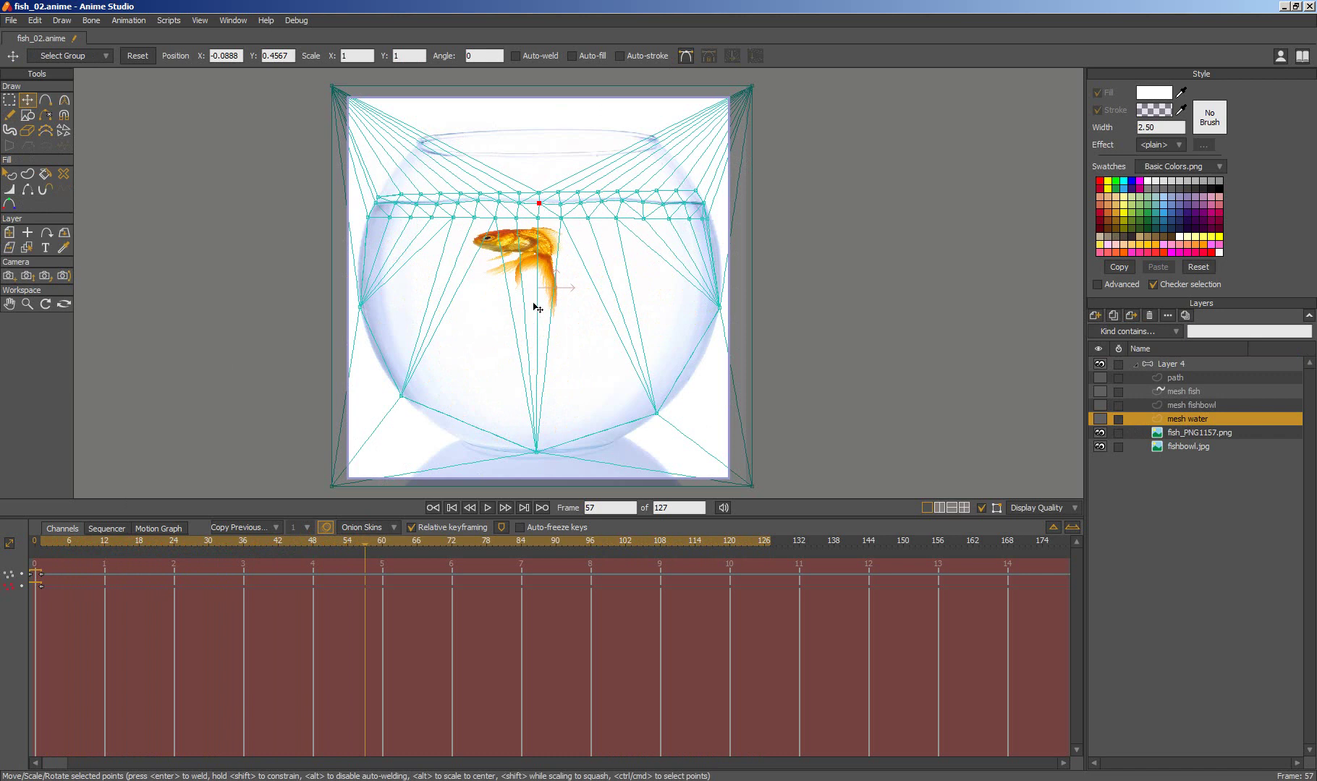
pyautogui.moveTo(93, 557); pyautogui.dragTo(577, 573)
pyautogui.moveTo(656, 570); pyautogui.dragTo(413, 543)
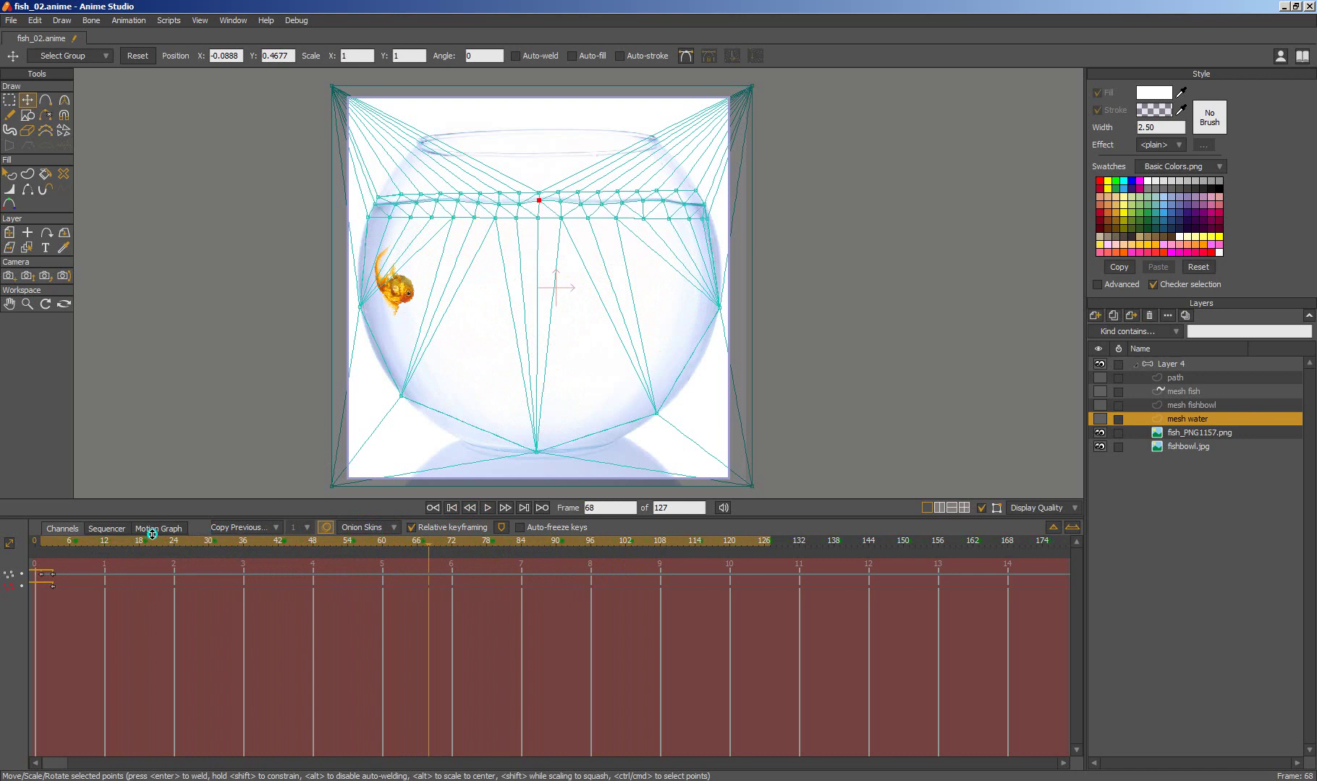
# Select Layer 4, play and stop the animation, then scrub frames 35 to 50
pyautogui.click(1168, 366)
pyautogui.press('space')
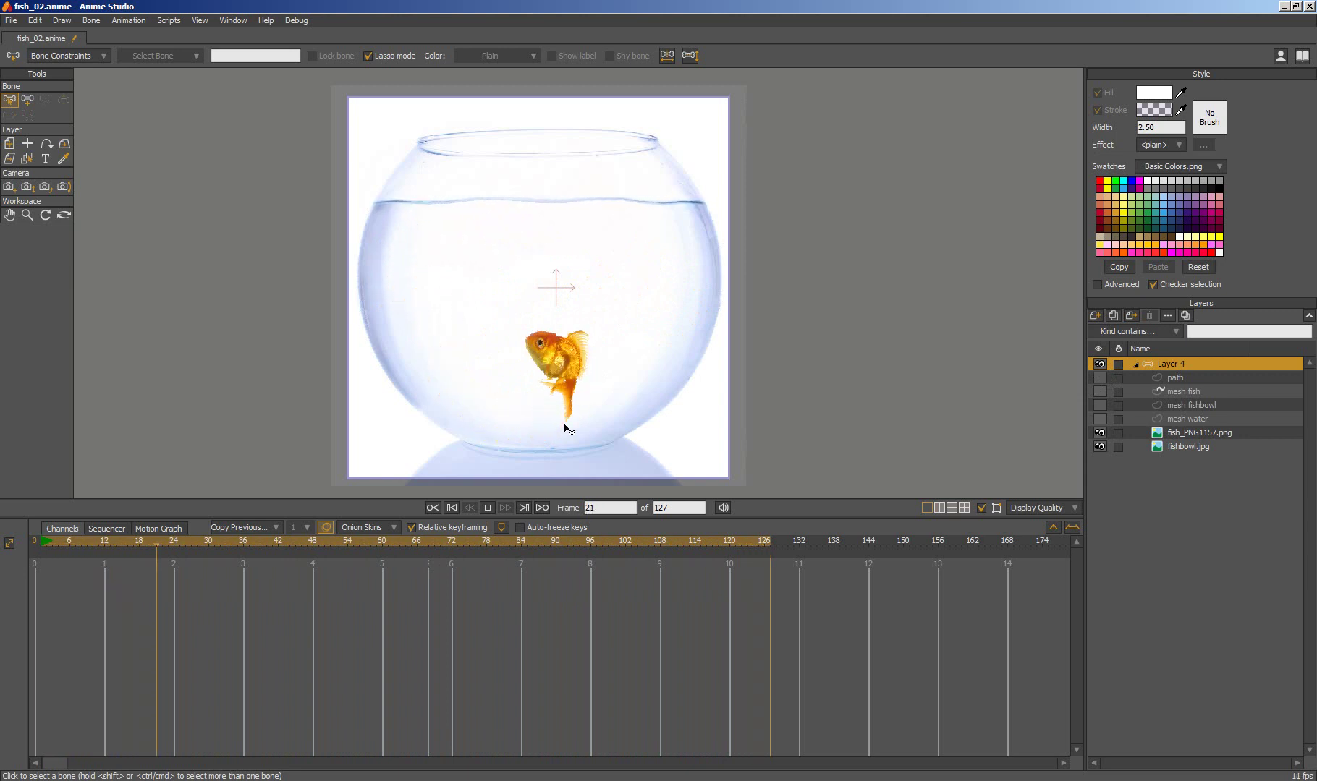
pyautogui.press('space')
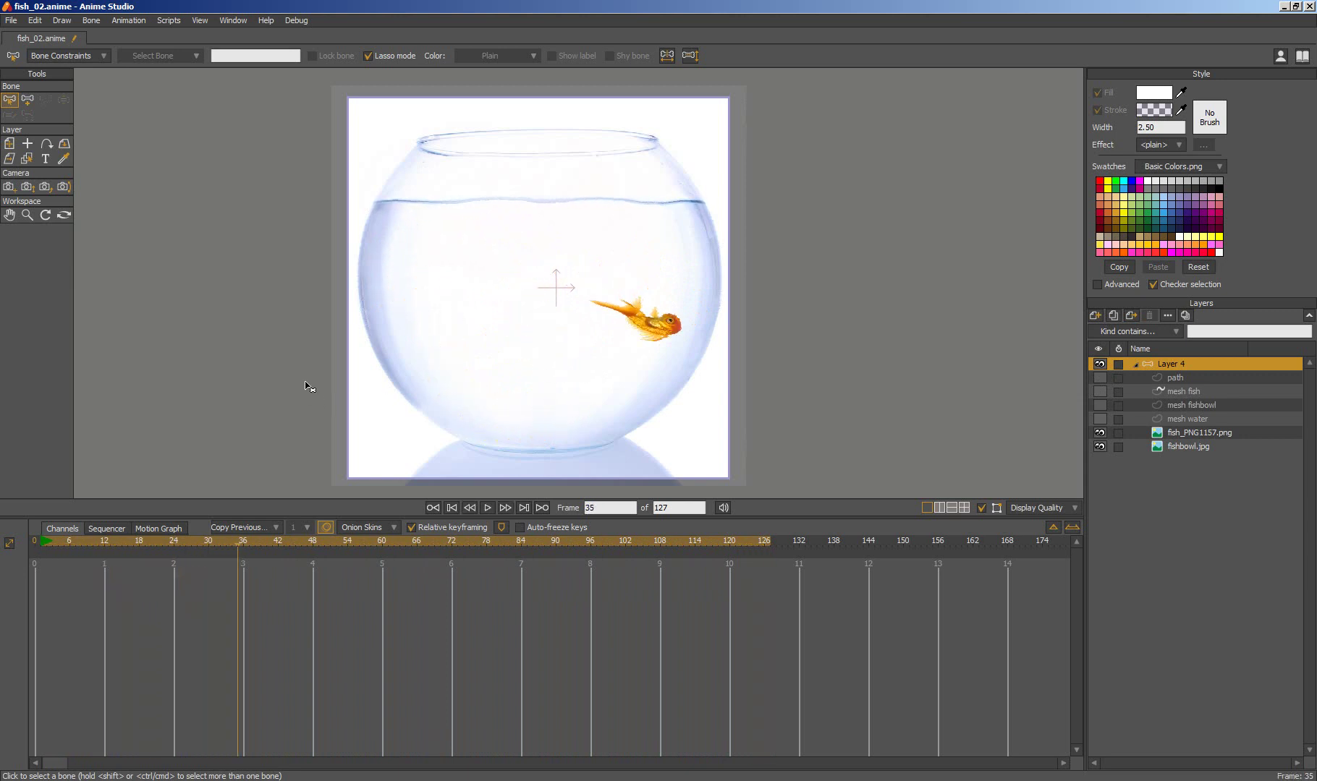
pyautogui.moveTo(124, 542); pyautogui.dragTo(528, 545)
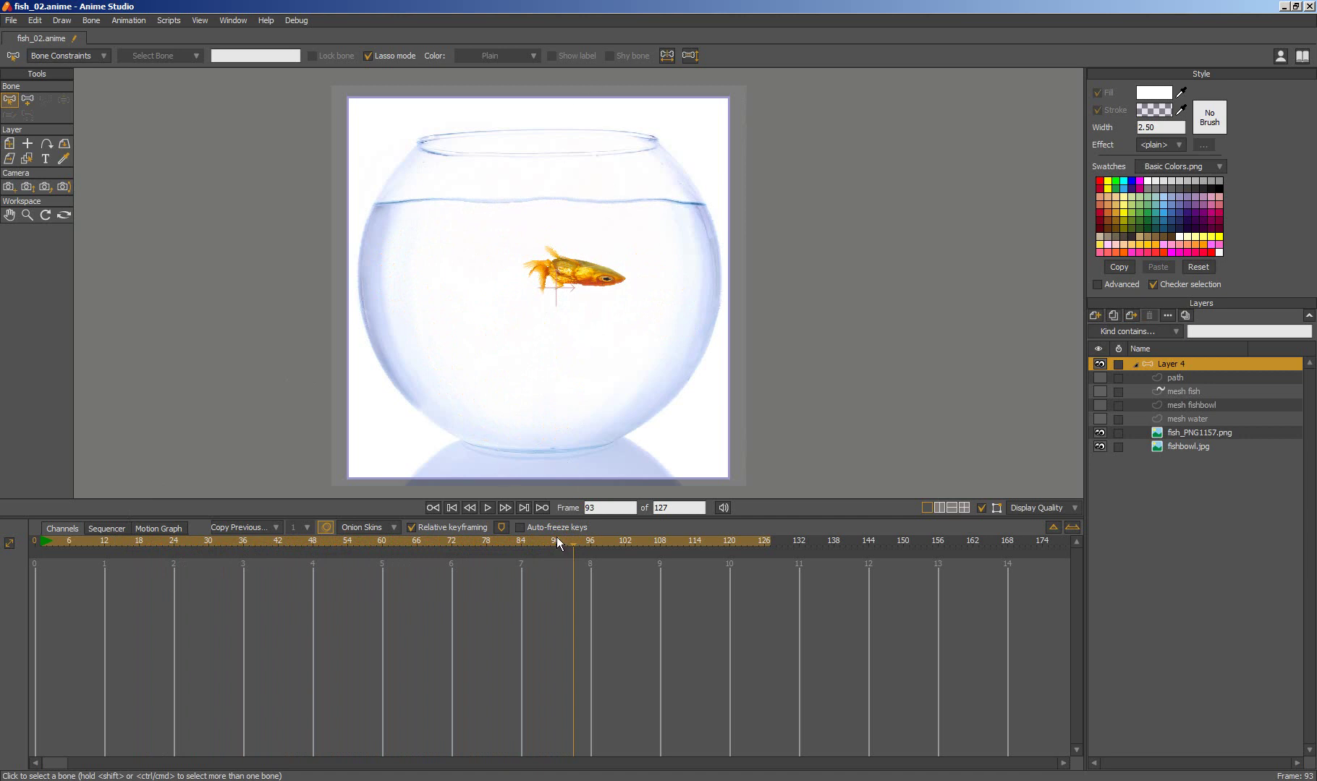
pyautogui.moveTo(556, 542); pyautogui.dragTo(383, 583)
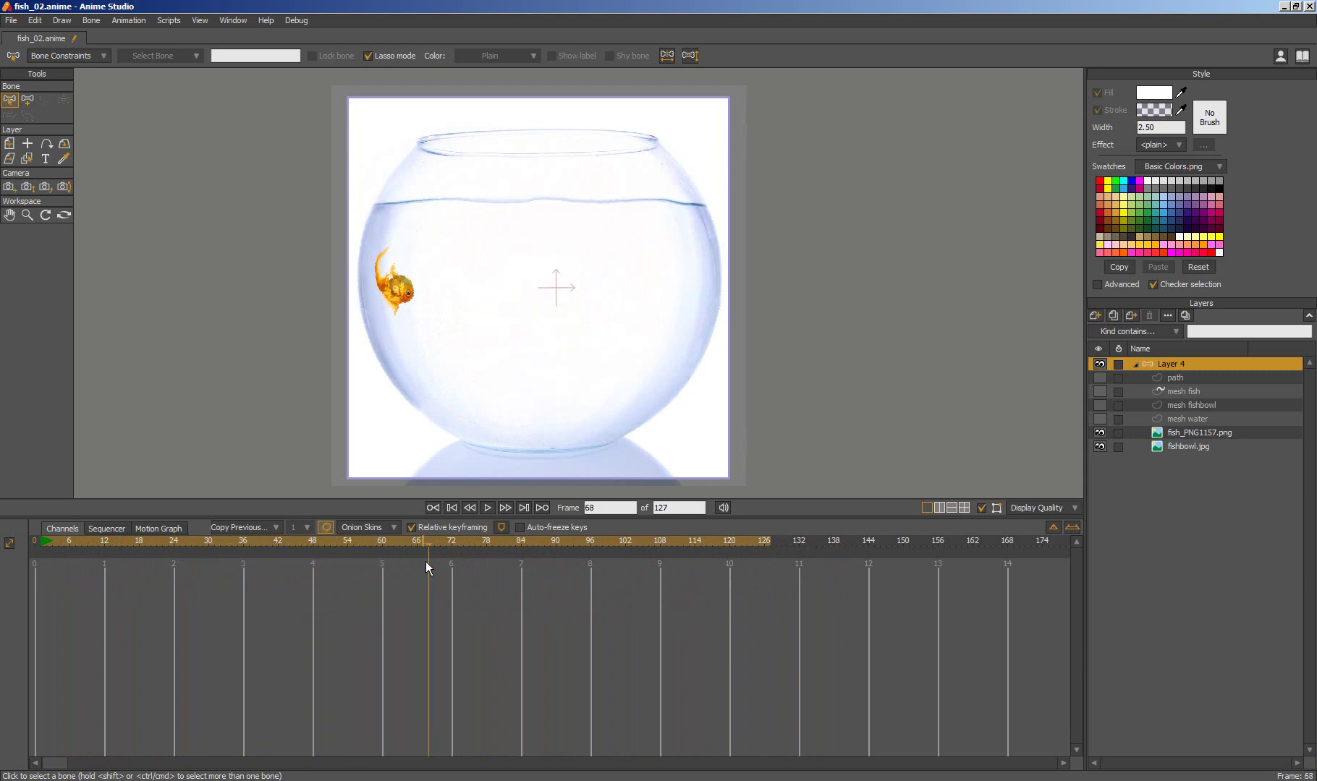
pyautogui.moveTo(426, 562); pyautogui.dragTo(65, 531)
pyautogui.press('space')
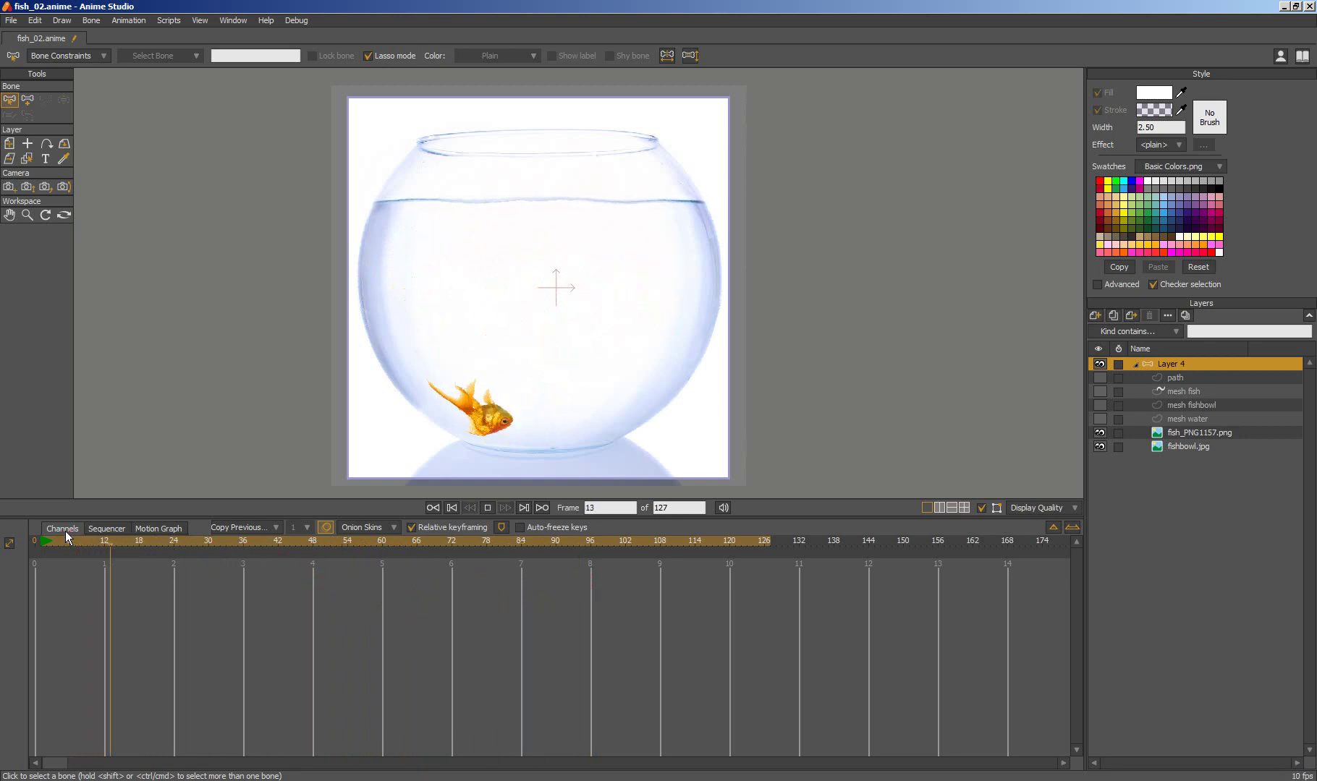